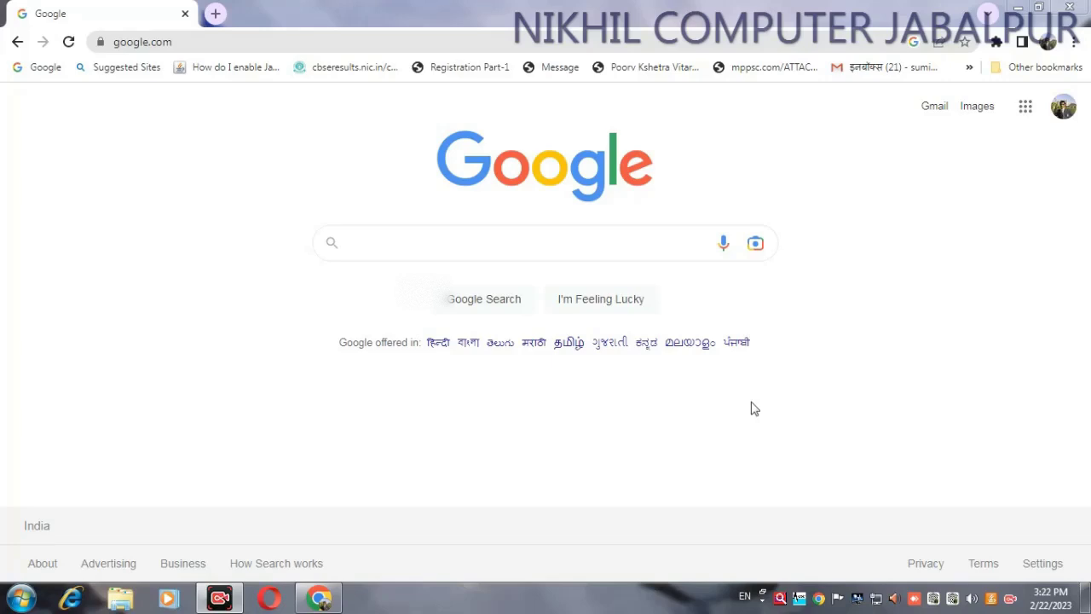
# - Select the google.com address in Chrome's address bar to work from the Google home page
pyautogui.click(204, 40)
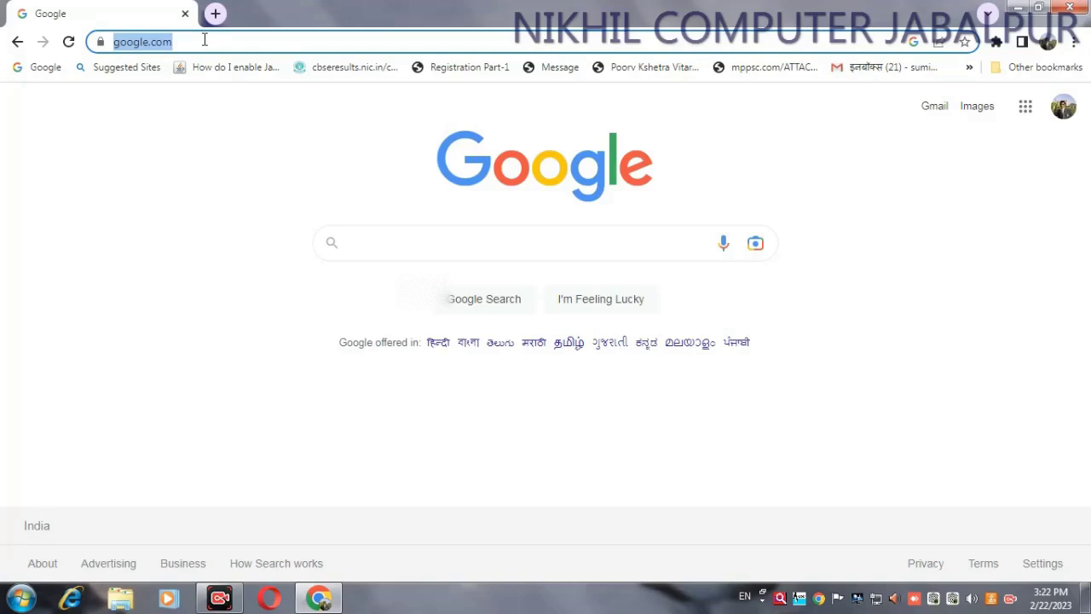
# - Search Google for 'uti pan card download' using the suggestion after typing 'UtI'
pyautogui.click(355, 237)
pyautogui.write('U')
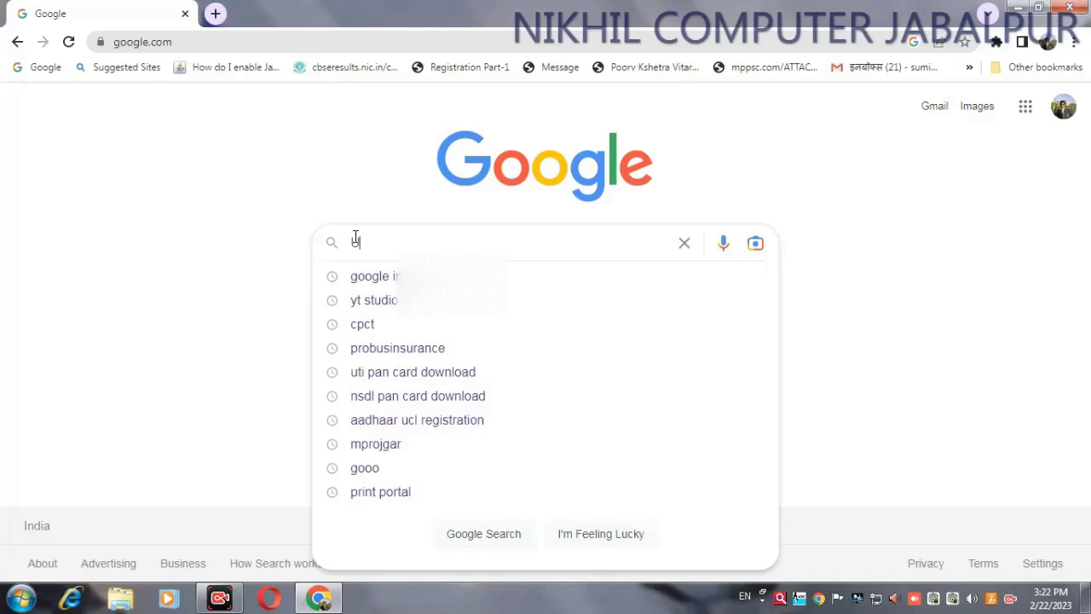
pyautogui.write('tI')
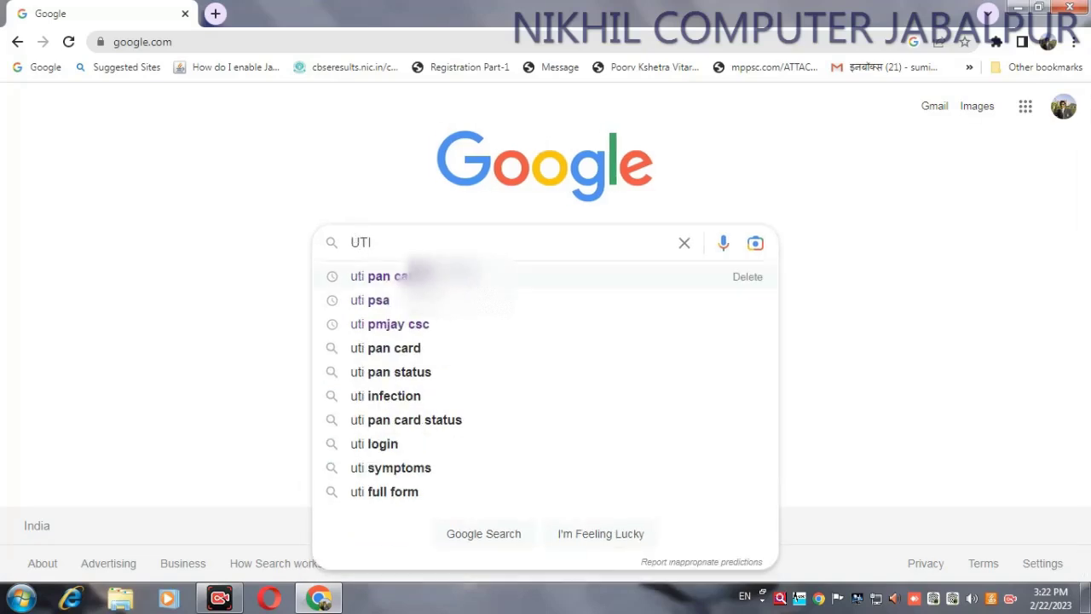
pyautogui.click(387, 276)
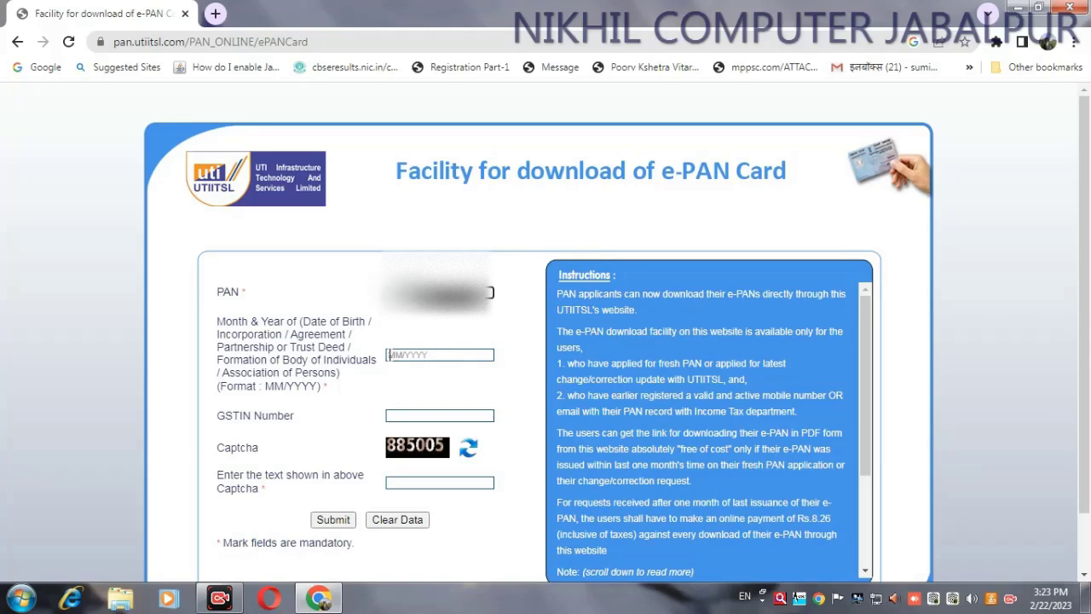
pyautogui.click(390, 354)
pyautogui.write('03')
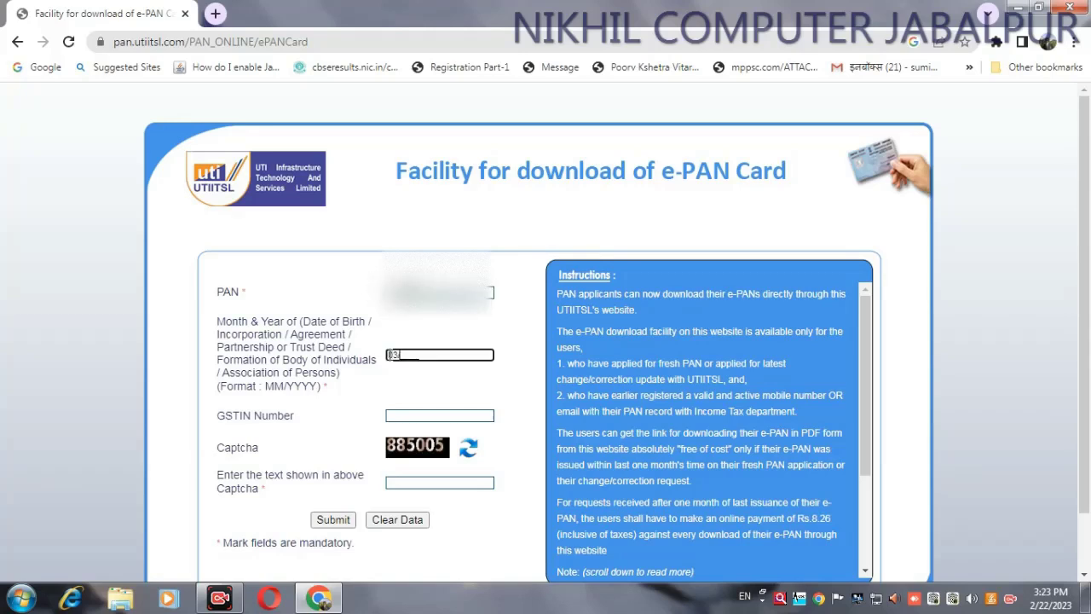
pyautogui.write('/1987')
pyautogui.click(413, 481)
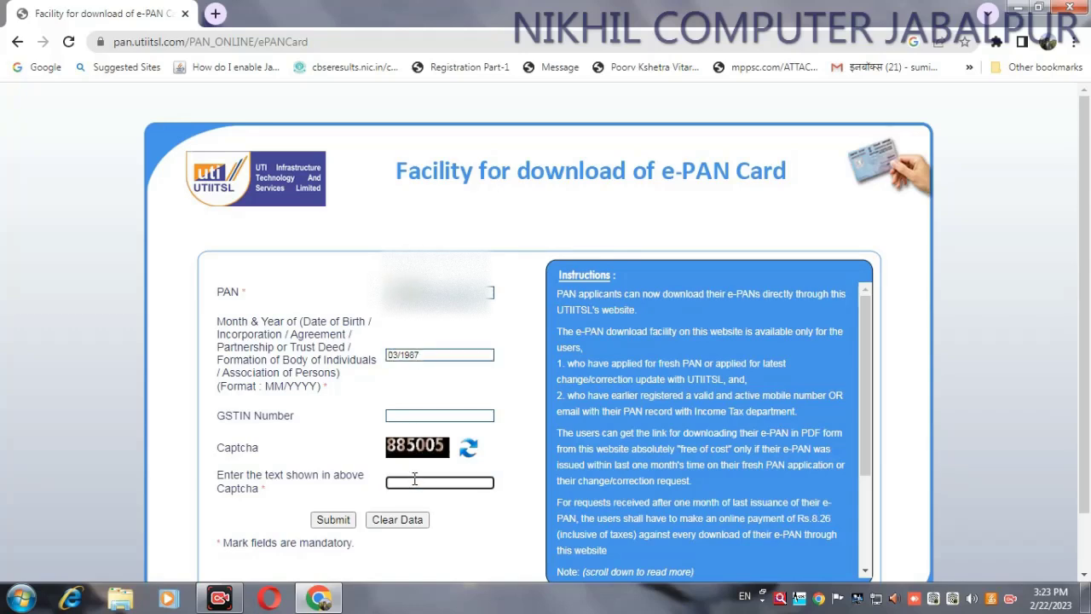
pyautogui.click(333, 519)
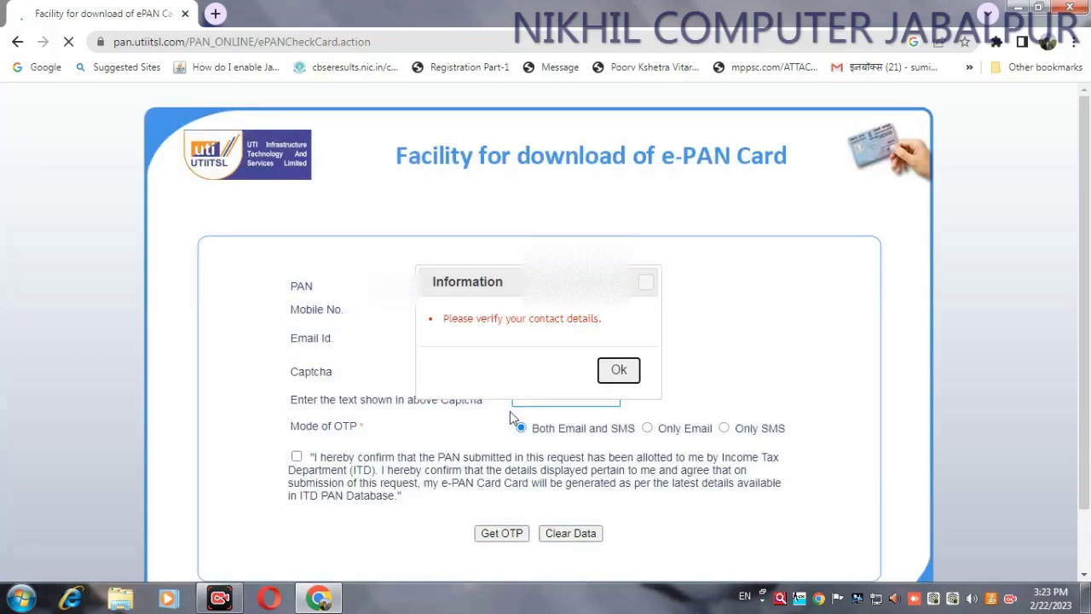
# - Dismiss the notice, enter the new captcha, accept the PAN confirmation statement, and request the OTP
pyautogui.click(619, 370)
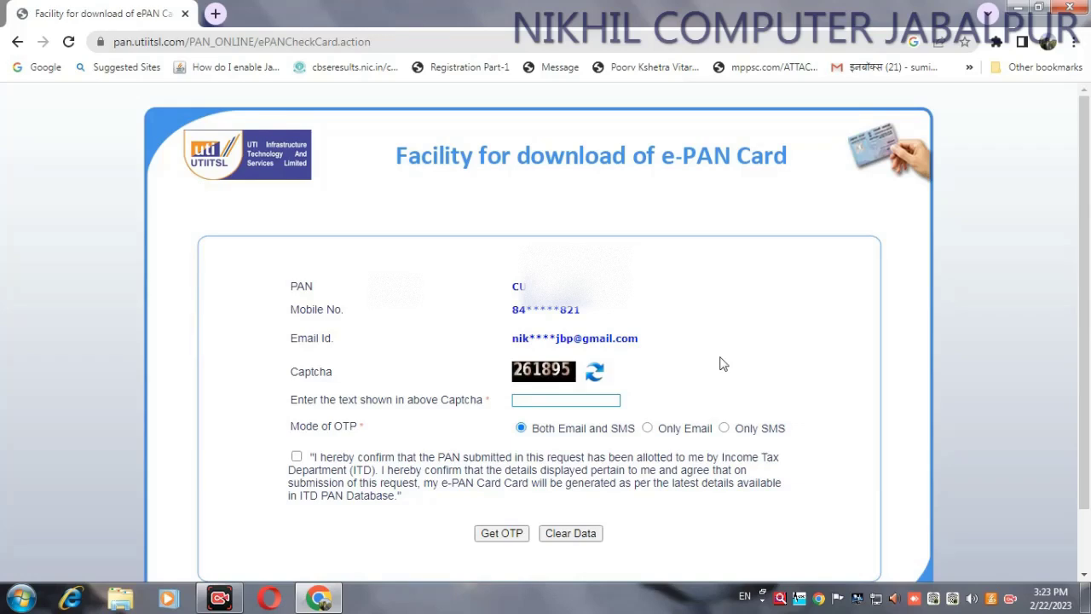
pyautogui.click(552, 402)
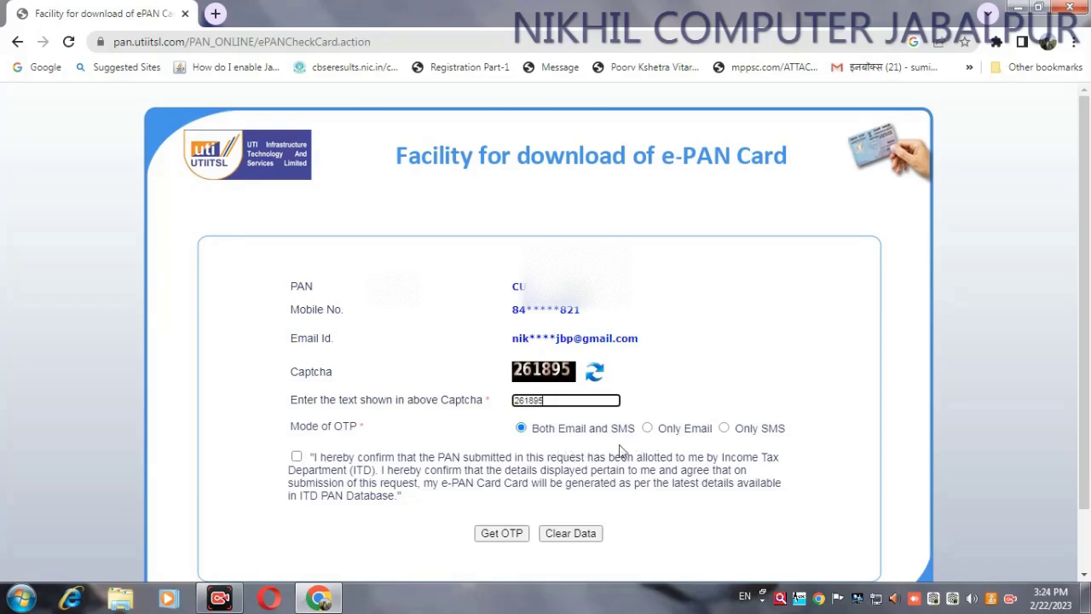
pyautogui.click(297, 456)
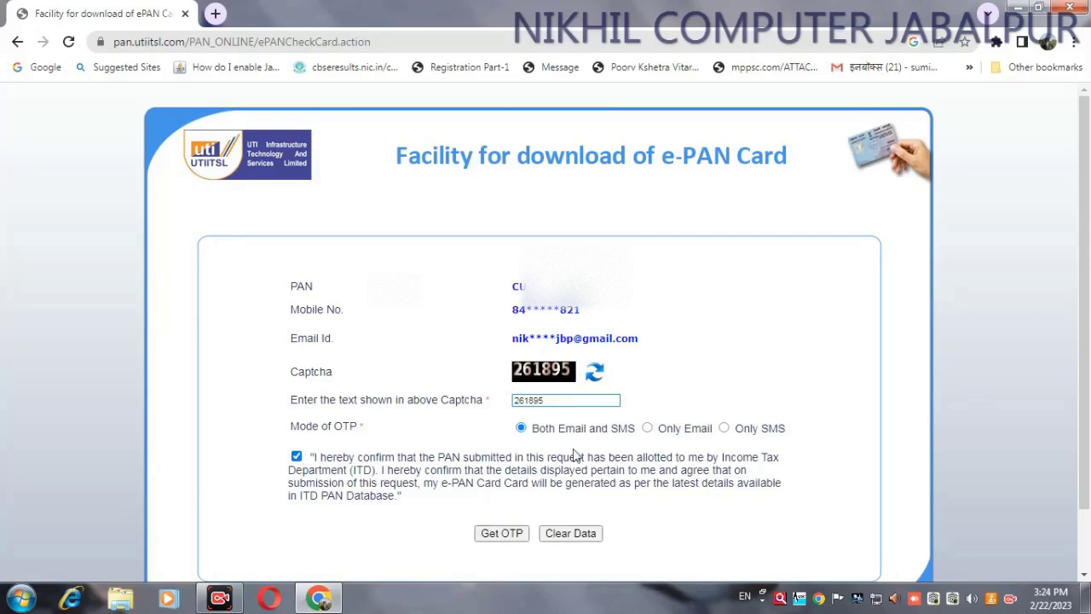
pyautogui.click(497, 537)
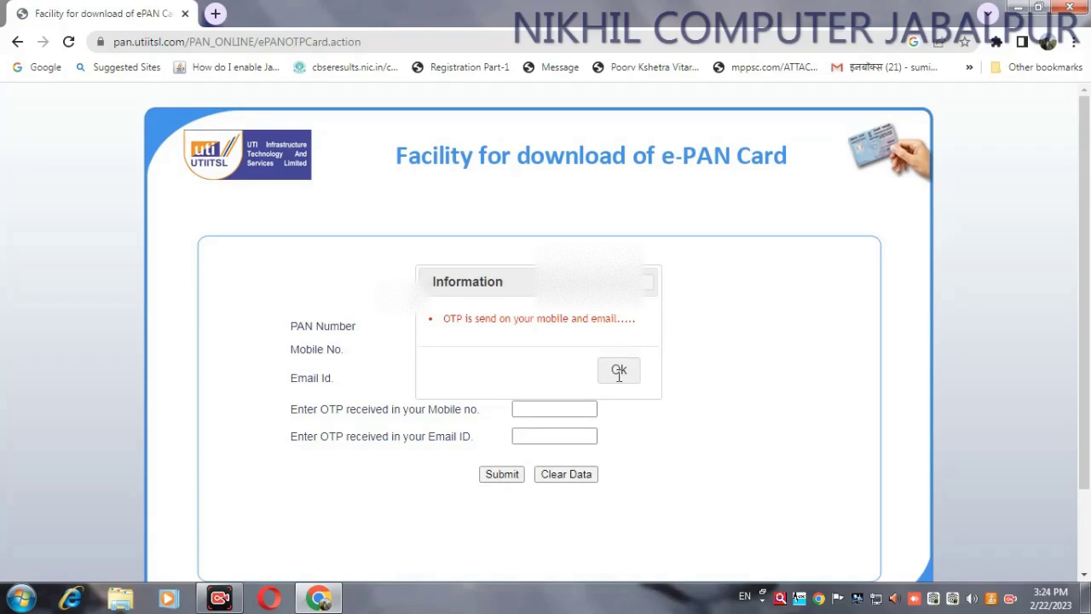
# - Dismiss the OTP-sent notice, enter the received mobile OTP, and submit it for verification
pyautogui.click(620, 373)
pyautogui.click(547, 407)
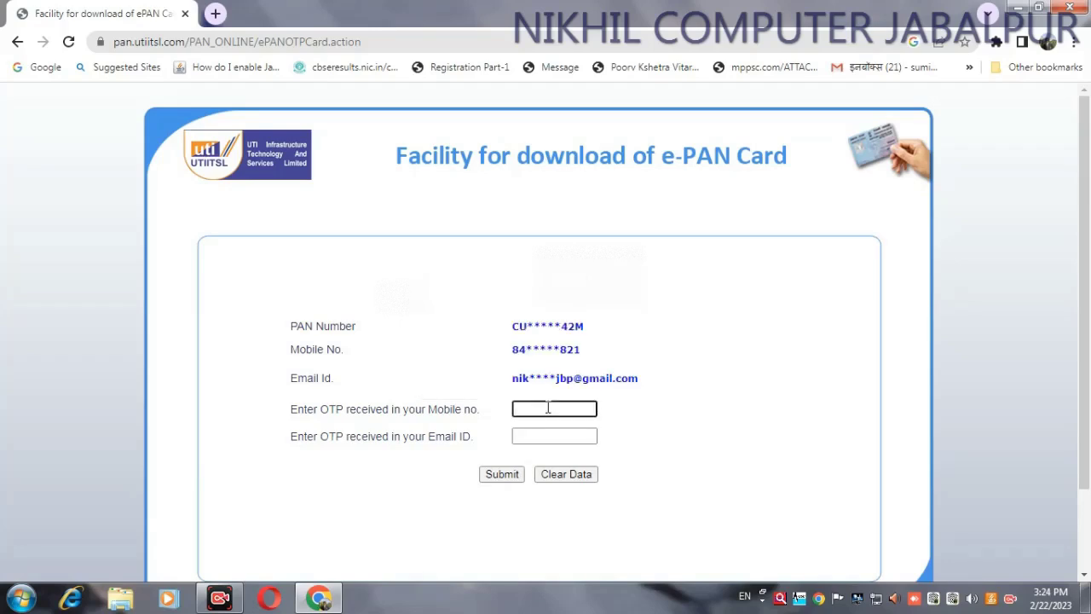
pyautogui.click(719, 474)
pyautogui.click(496, 479)
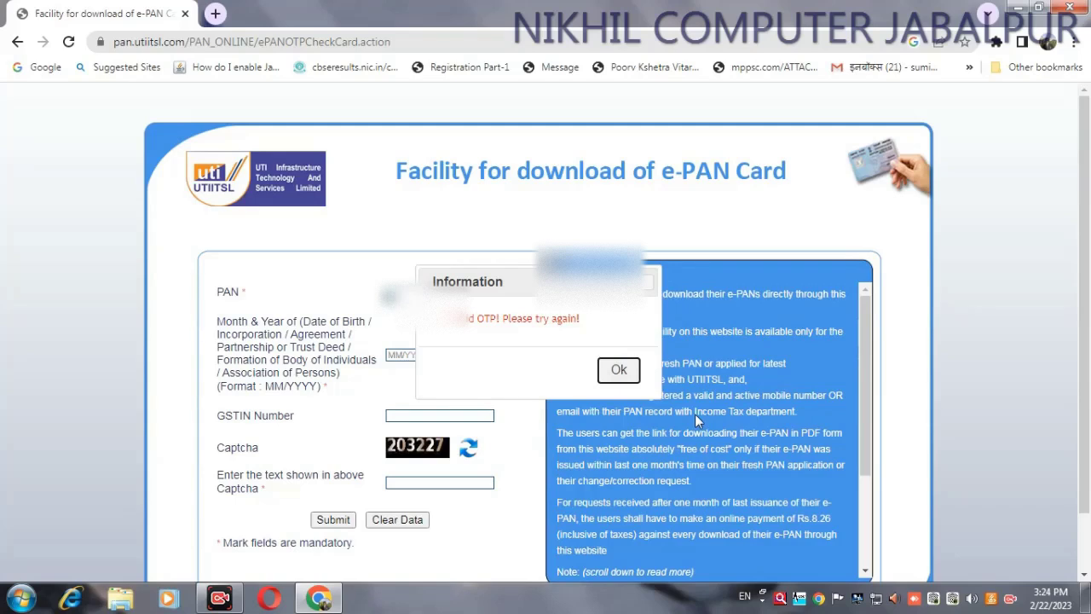
# - Dismiss the invalid-OTP message and resubmit the PAN form with 03/1987 and a fresh captcha
pyautogui.click(616, 368)
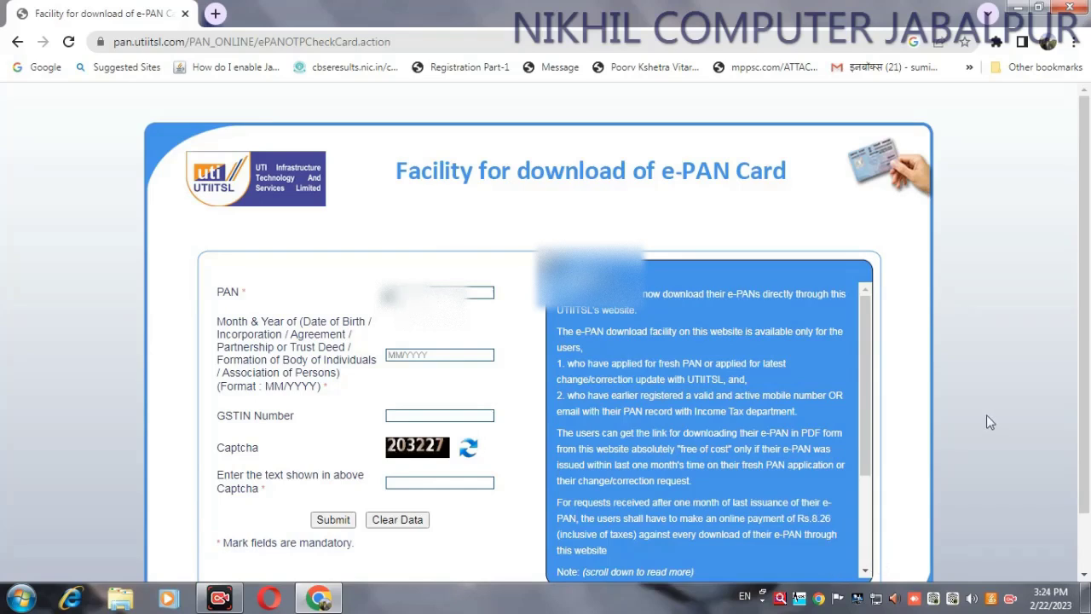
pyautogui.click(418, 294)
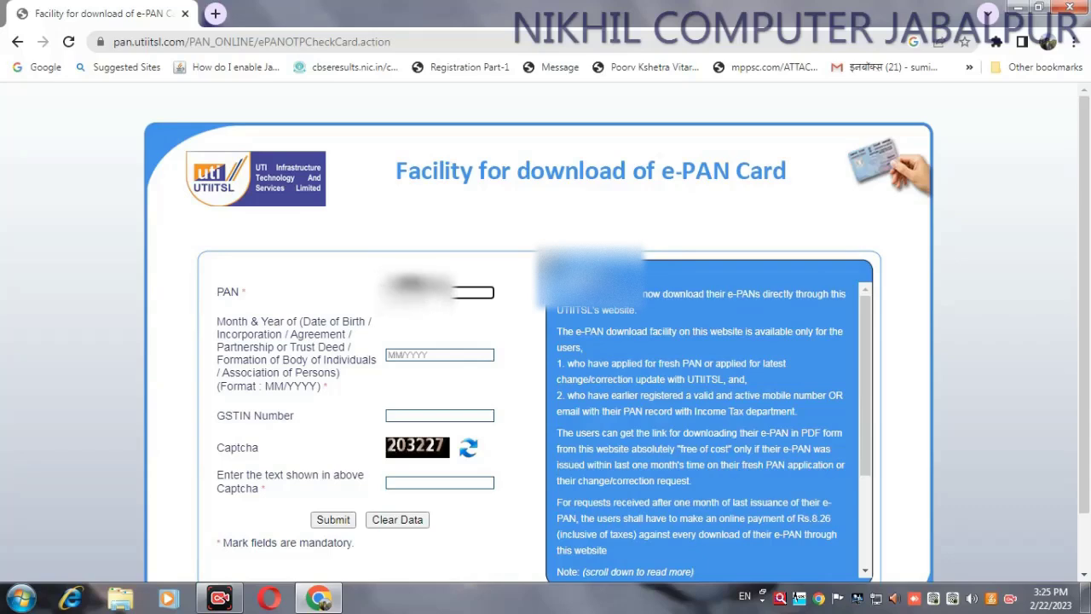
pyautogui.click(438, 354)
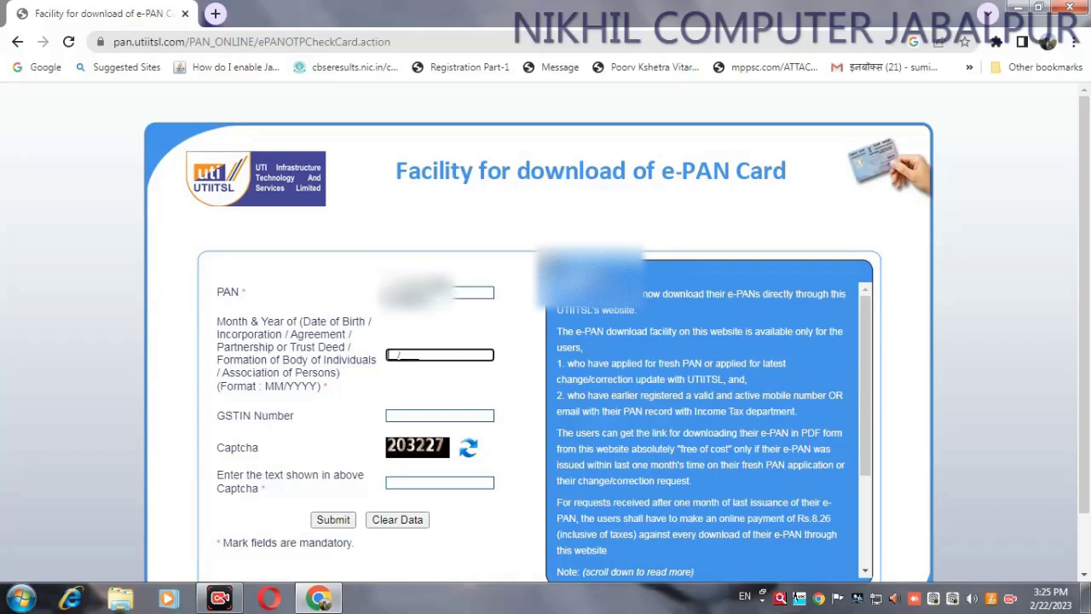
pyautogui.write('03/1987')
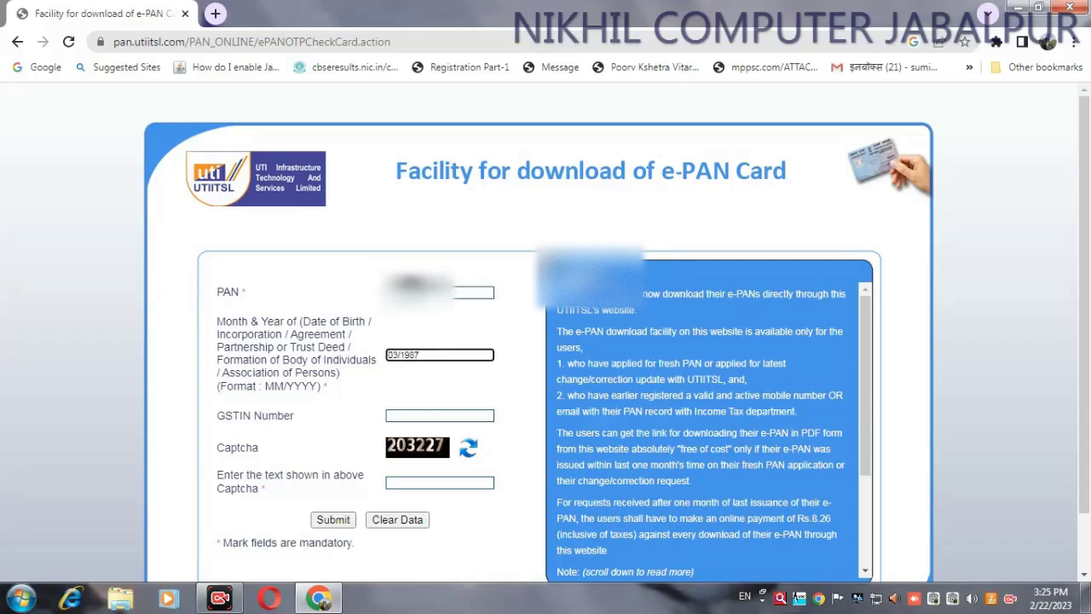
pyautogui.press('Tab')
pyautogui.press('Tab')
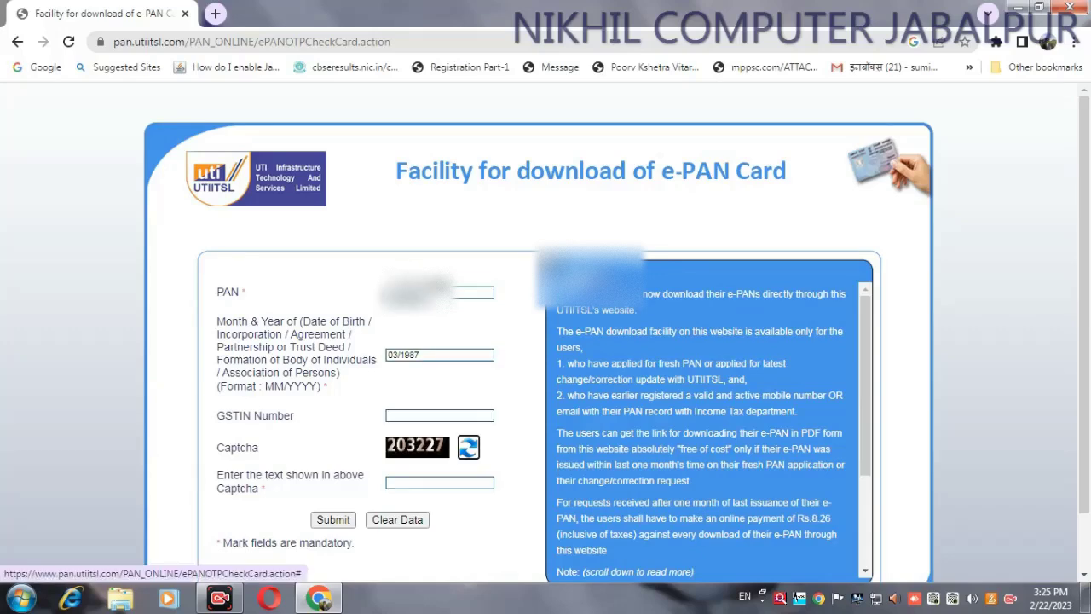
pyautogui.press('Tab')
pyautogui.write('20322')
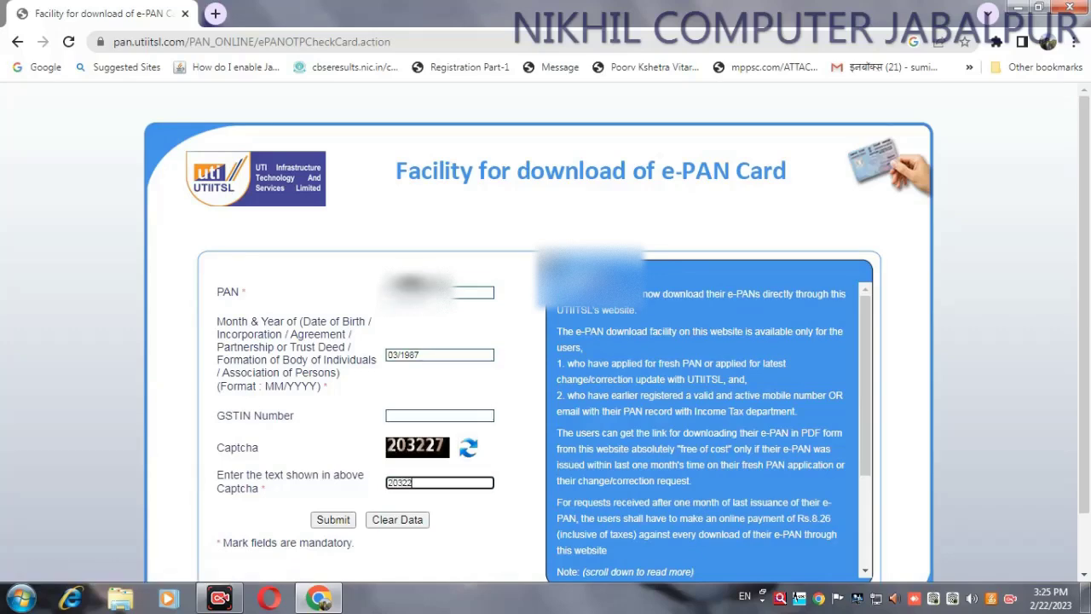
pyautogui.write('7')
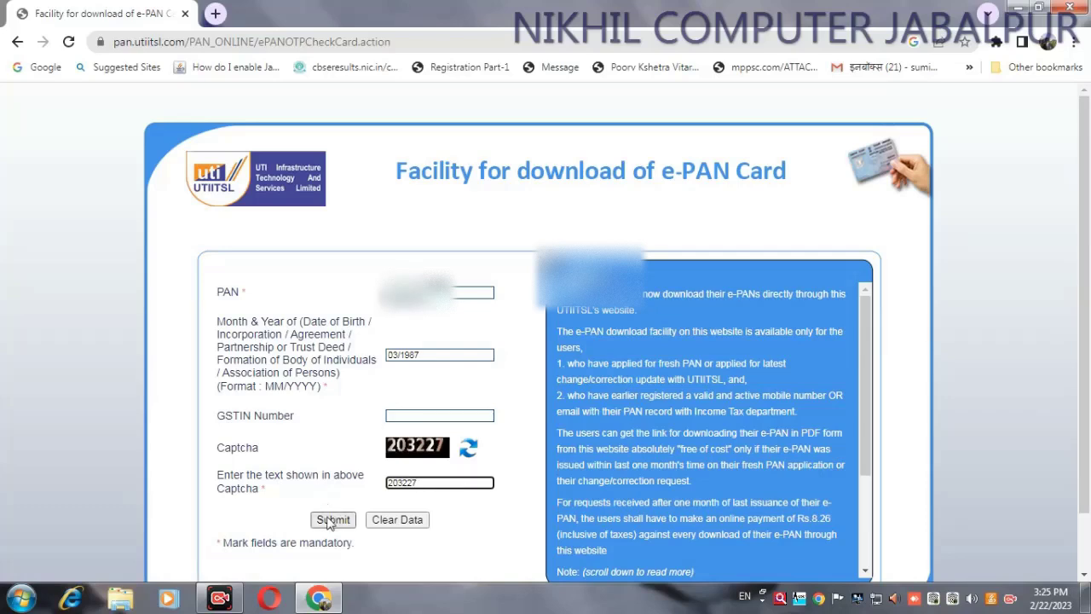
pyautogui.click(330, 521)
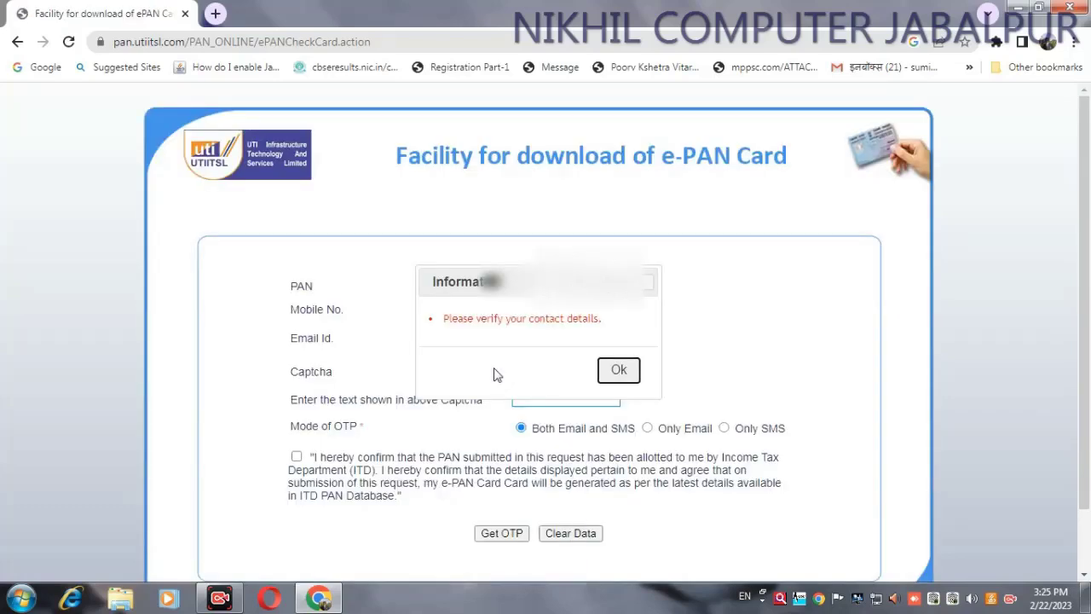
# - Enter the captcha, choose Only SMS, accept the declaration, and request a new OTP
pyautogui.click(612, 373)
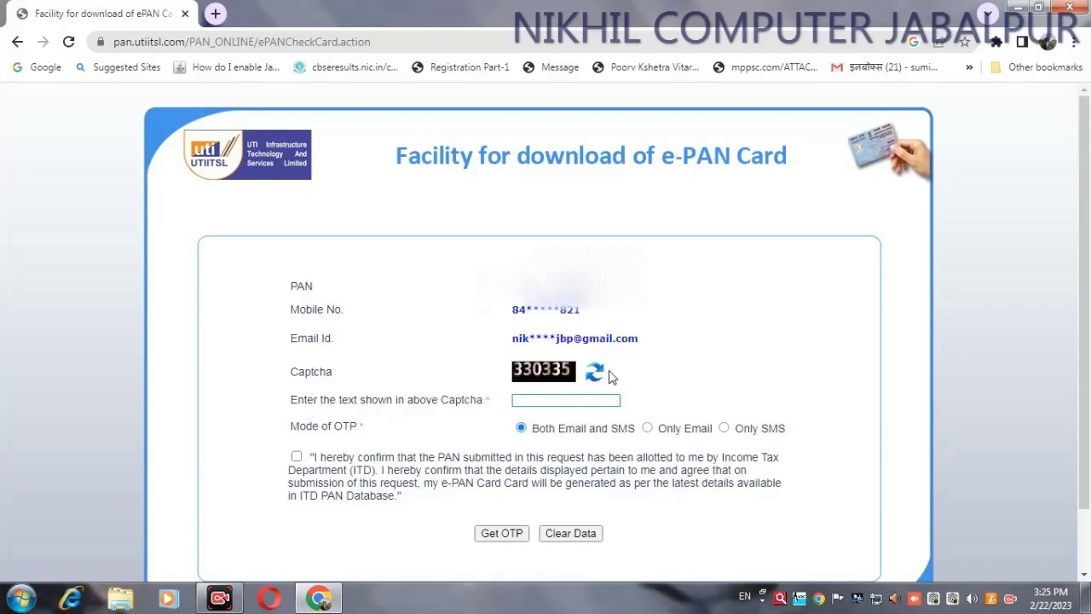
pyautogui.click(538, 400)
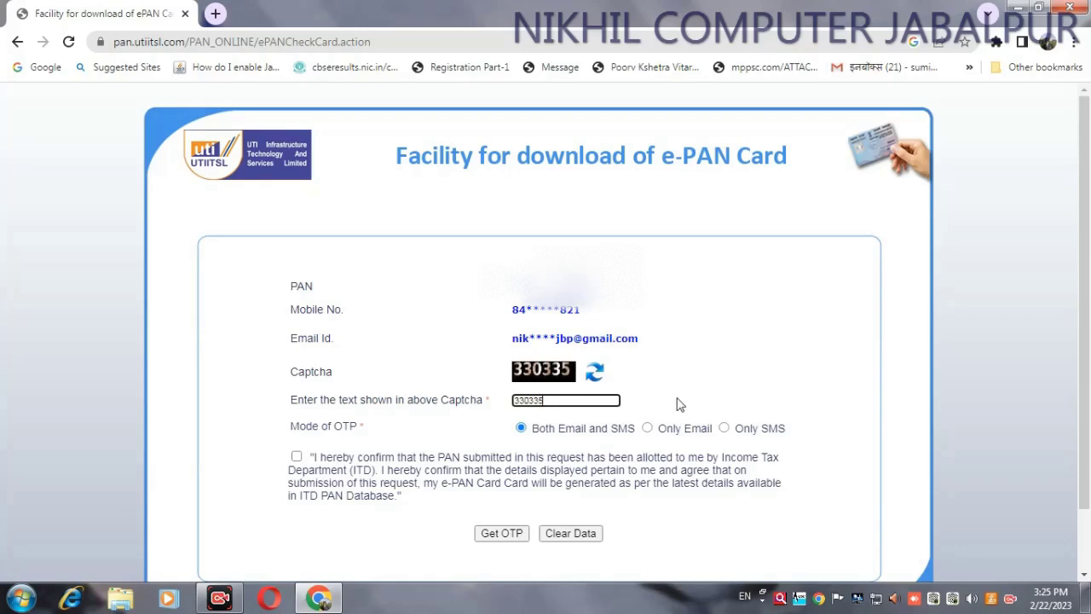
pyautogui.click(723, 428)
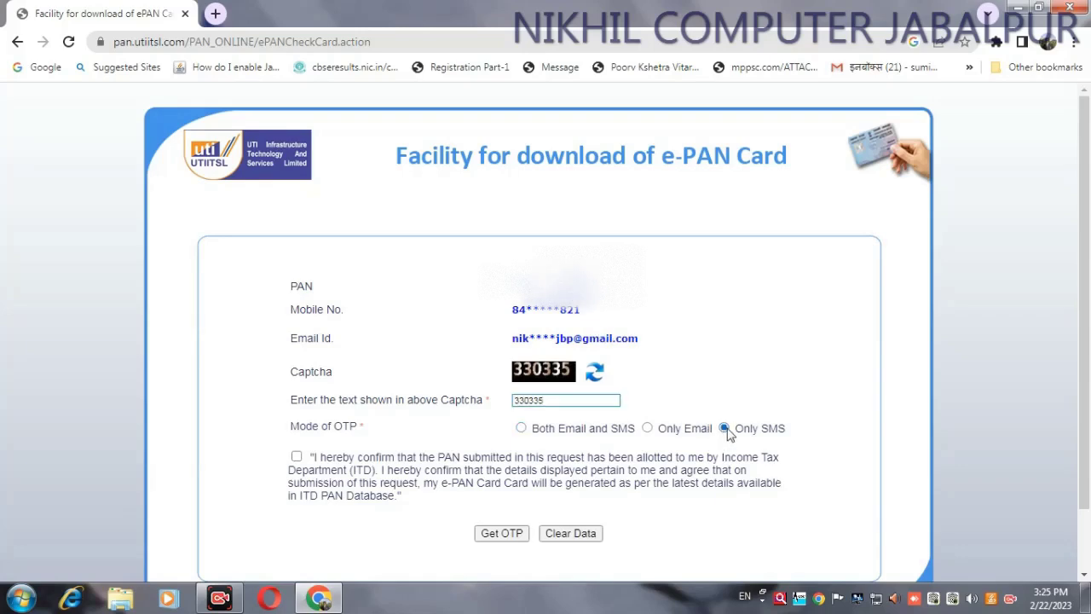
pyautogui.click(296, 457)
pyautogui.click(490, 534)
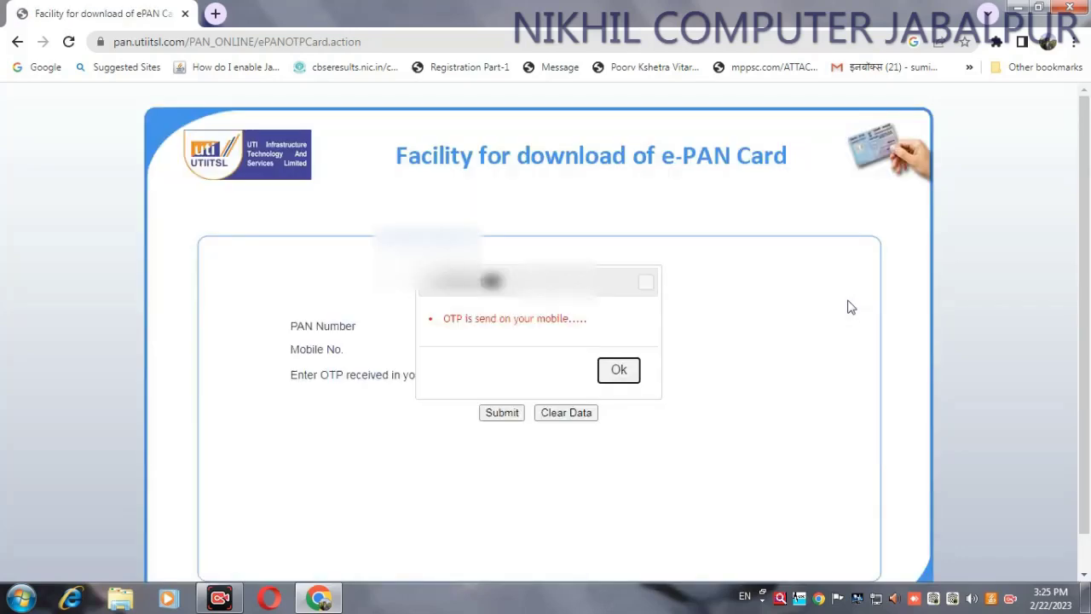
# - Enter the OTP received by SMS and submit it for verification
pyautogui.click(615, 375)
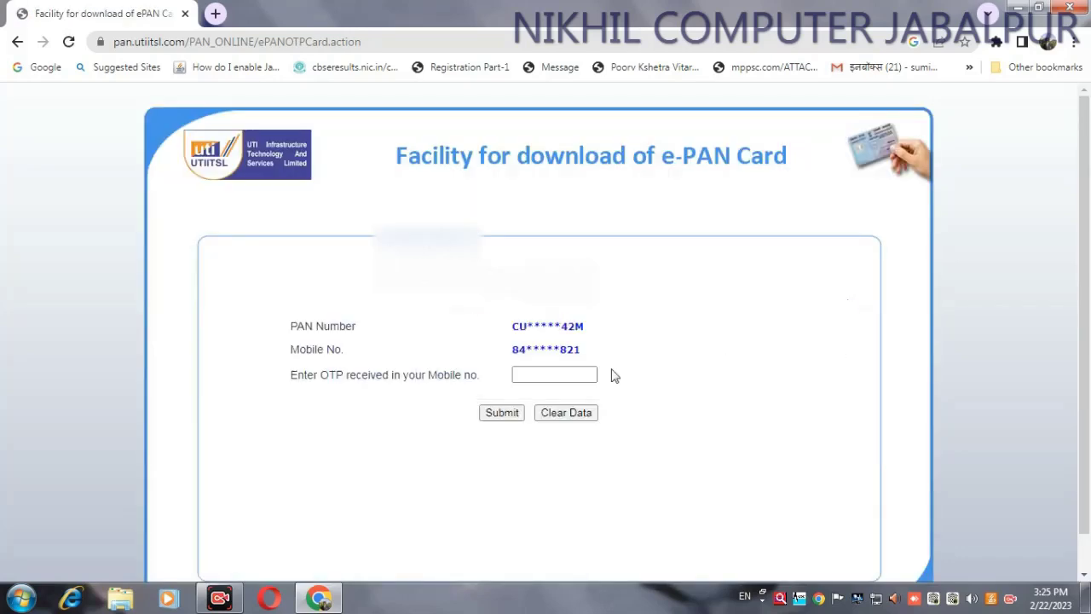
pyautogui.click(528, 374)
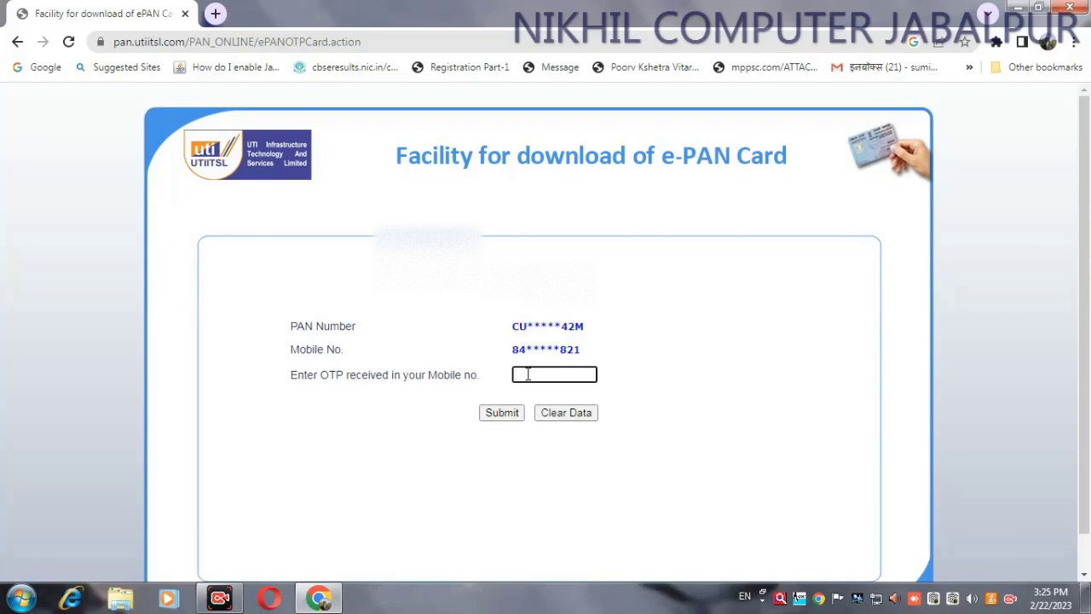
pyautogui.click(500, 414)
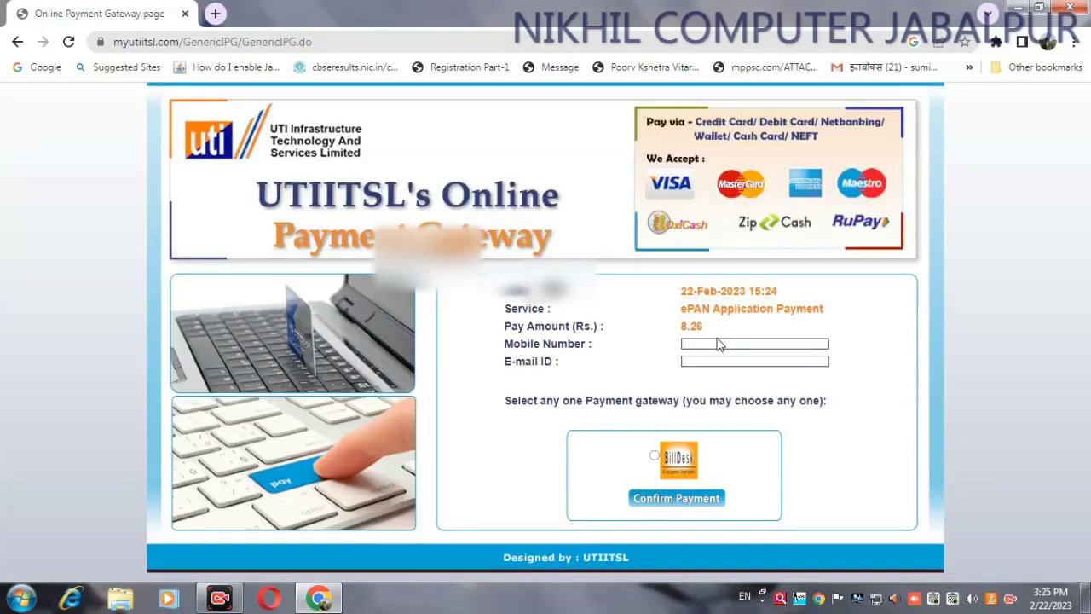
# - Fill in the mobile number, choose the BillDesk gateway, and confirm the Rs. 8.26 payment
pyautogui.click(702, 341)
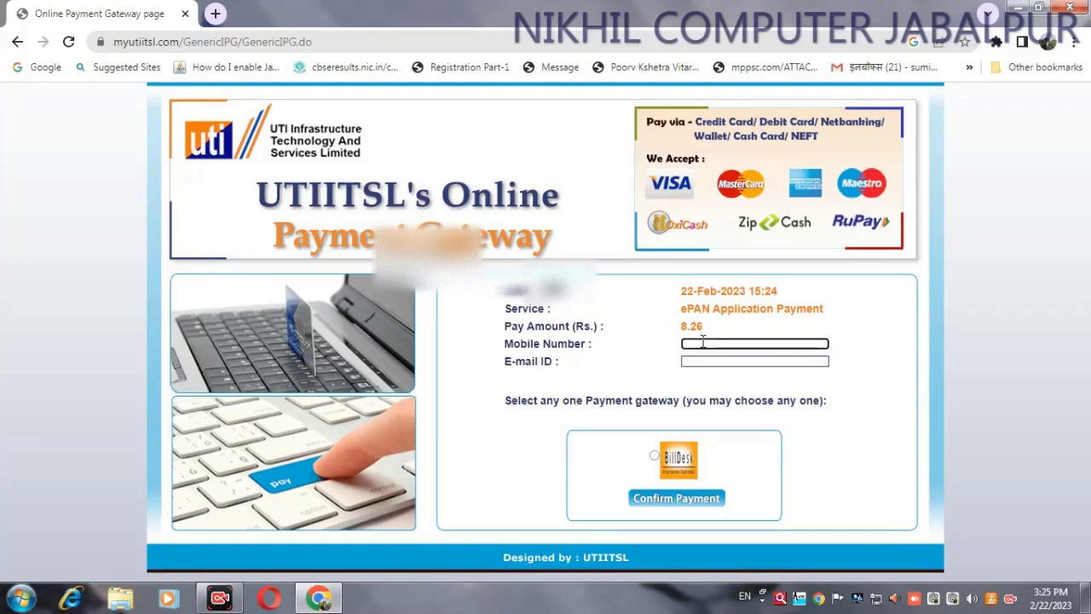
pyautogui.click(654, 456)
pyautogui.click(689, 501)
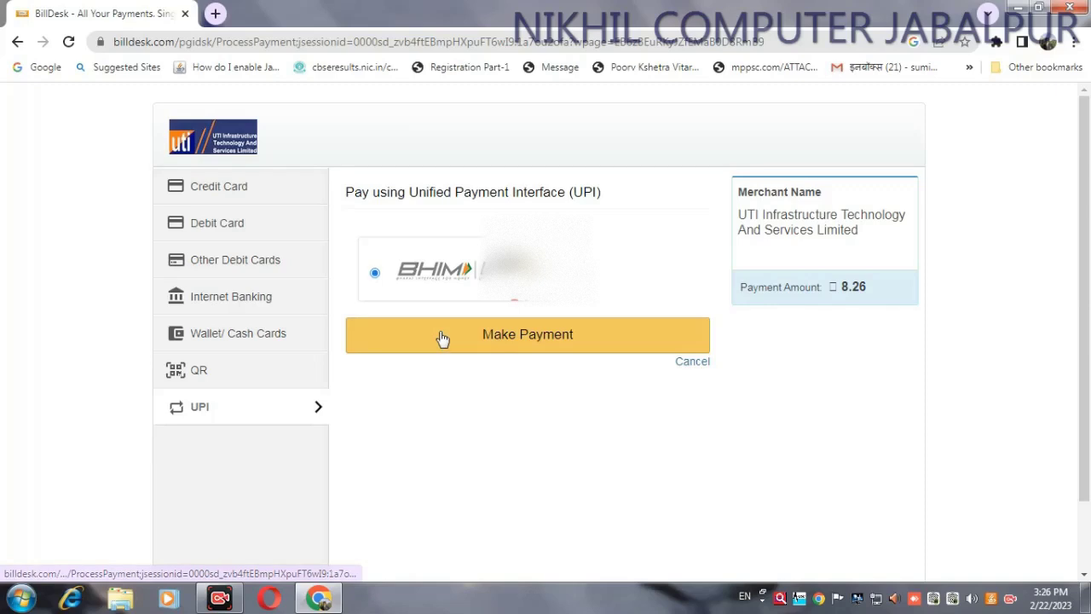
# - Make the UPI payment with BHIM and display the QR code for scanning
pyautogui.click(532, 337)
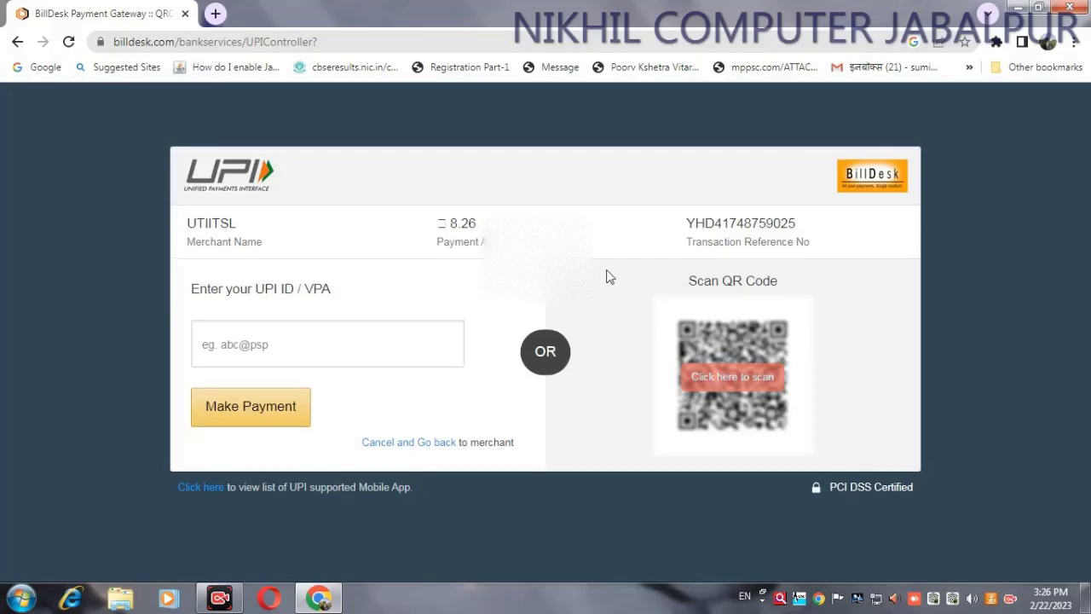
pyautogui.click(744, 381)
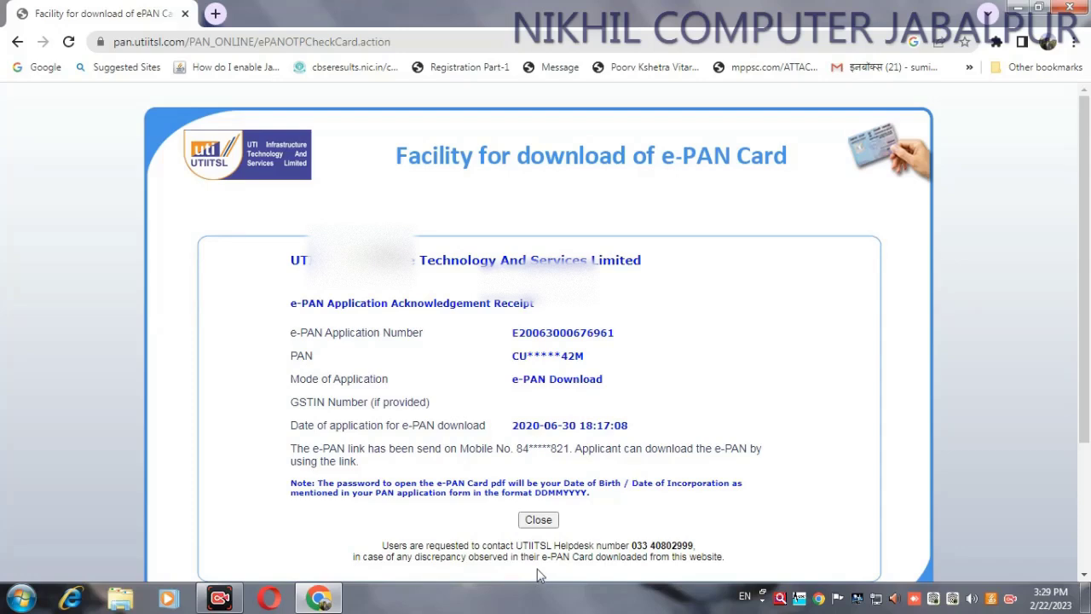
pyautogui.scroll(-1, 1089, 248)
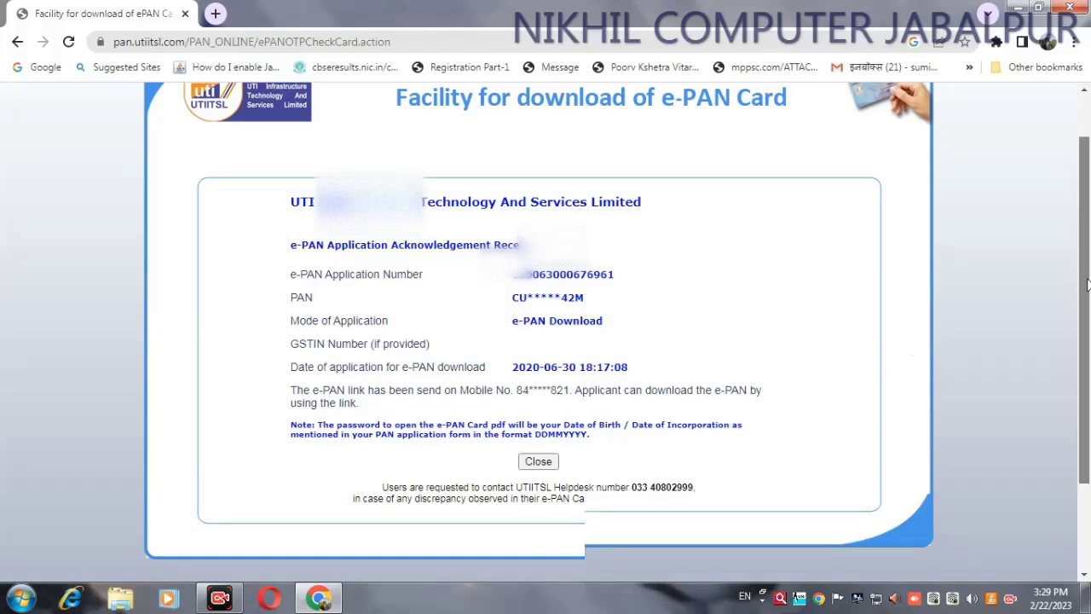
pyautogui.scroll(-2, 1087, 346)
pyautogui.moveTo(1085, 345); pyautogui.dragTo(1076, 197)
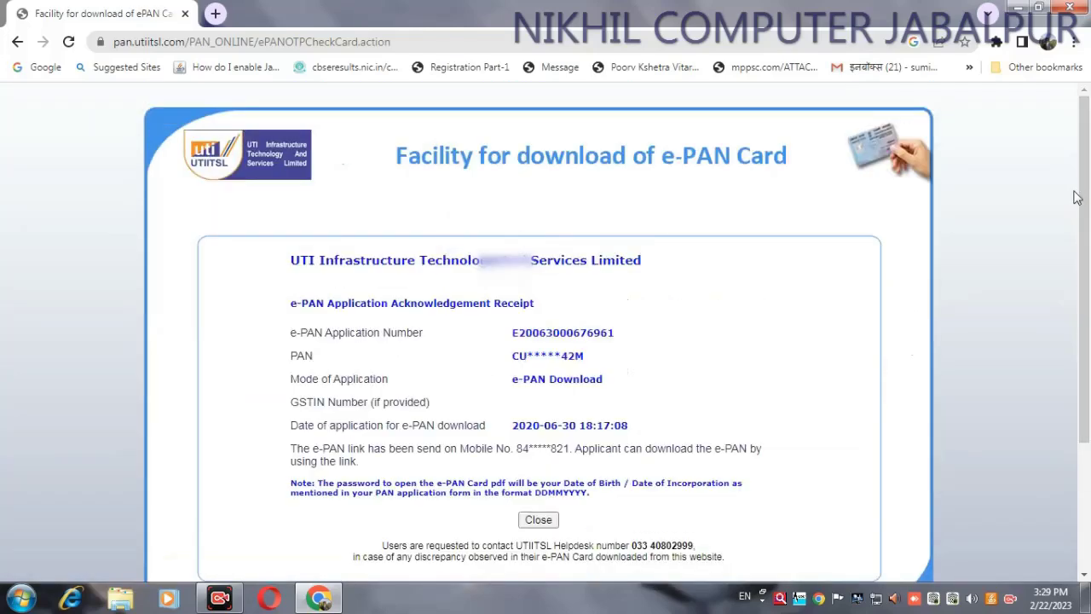